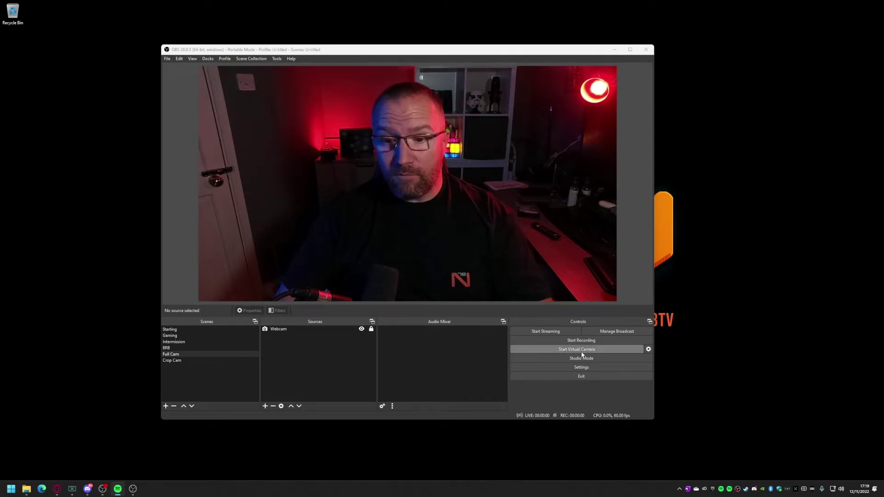
- Create a new scene named 'Virtual Camera' in the Scenes list
left_click(165, 407)
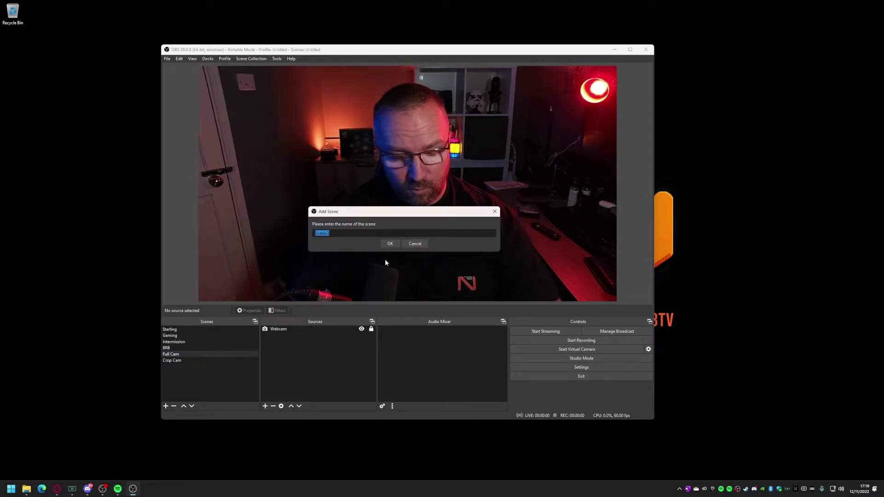
type("Virtua")
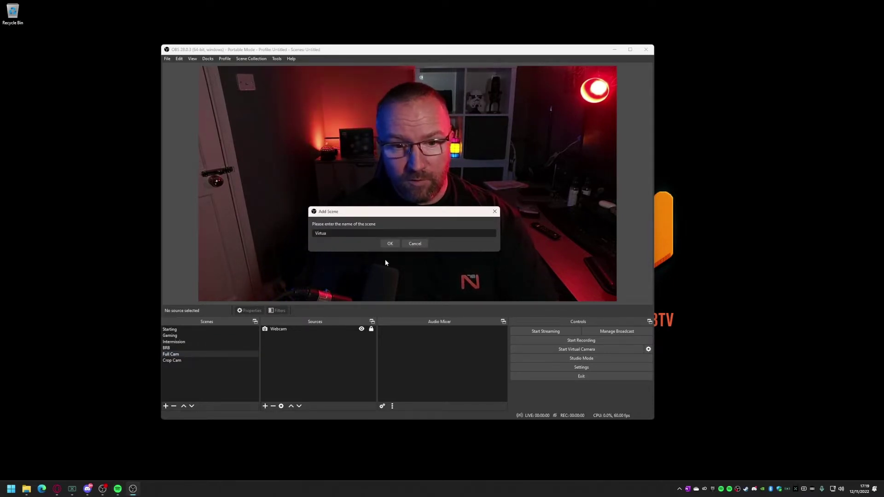
type("l Camera")
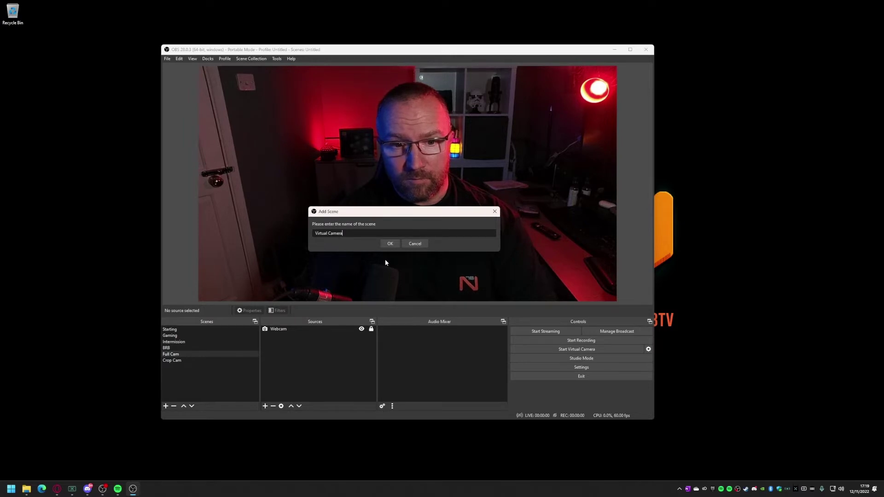
key("Return")
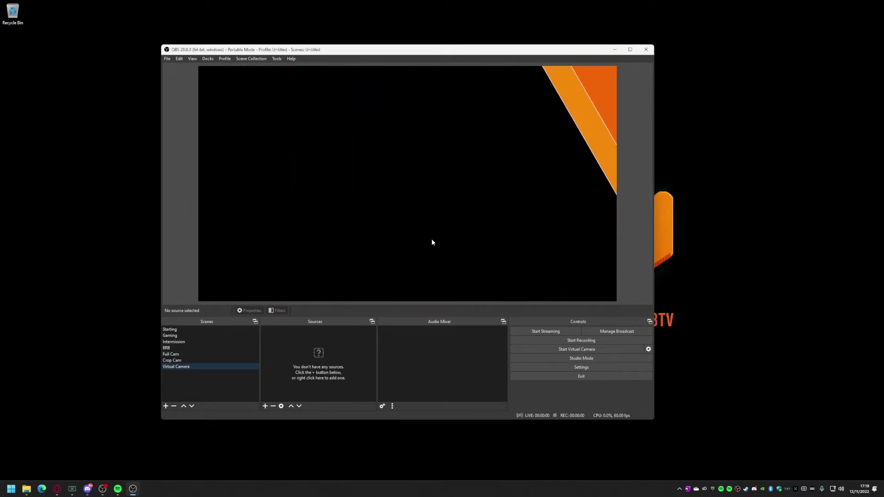
- Add the existing Webcam video capture source and stretch it to fill the canvas
left_click(265, 405)
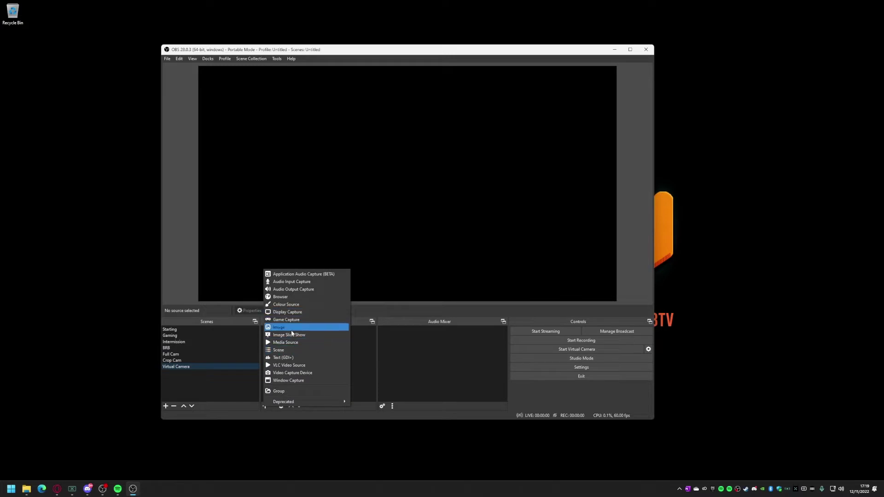
left_click(294, 374)
left_click(358, 216)
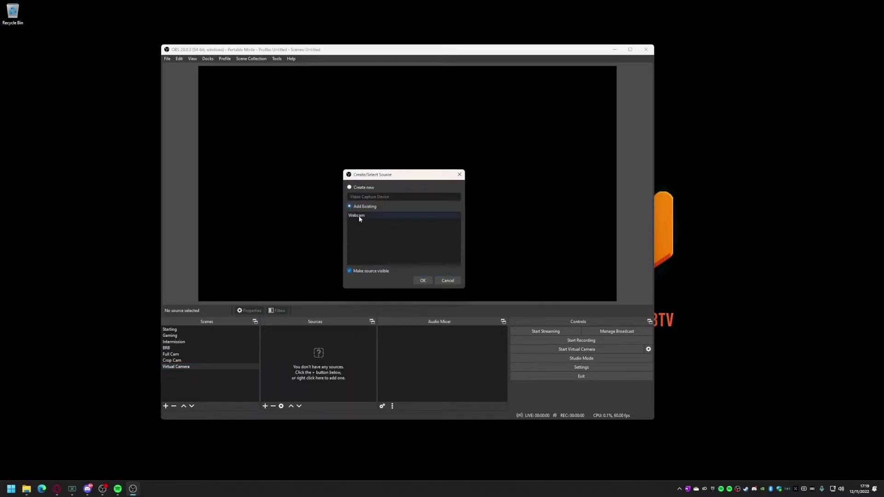
left_click(431, 281)
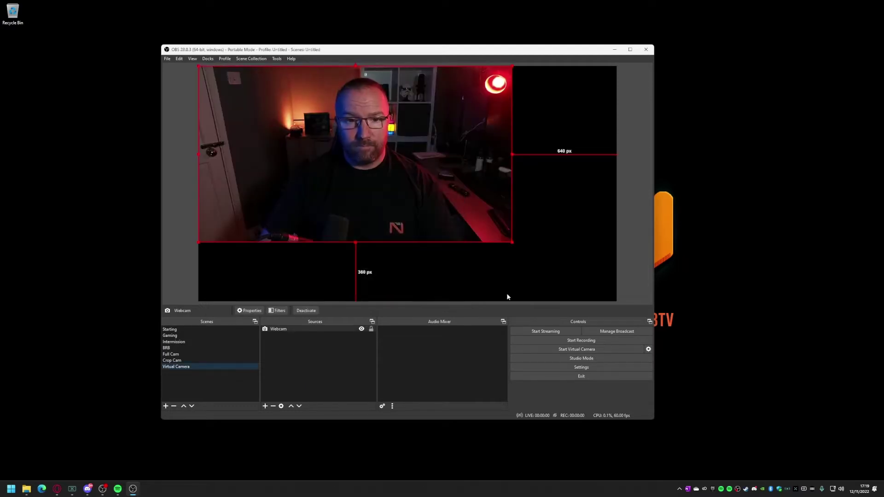
left_click_drag(512, 243, 610, 304)
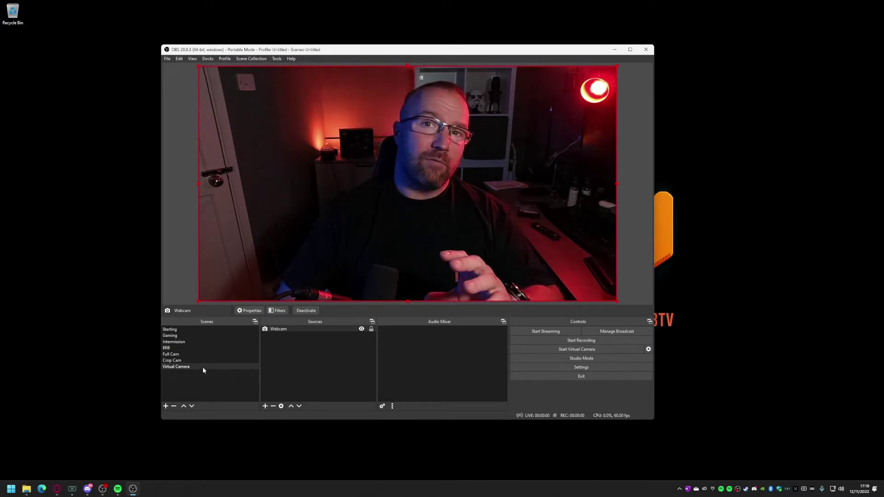
- Set the virtual camera output type to Scene, outputting the Virtual Camera scene
left_click(648, 350)
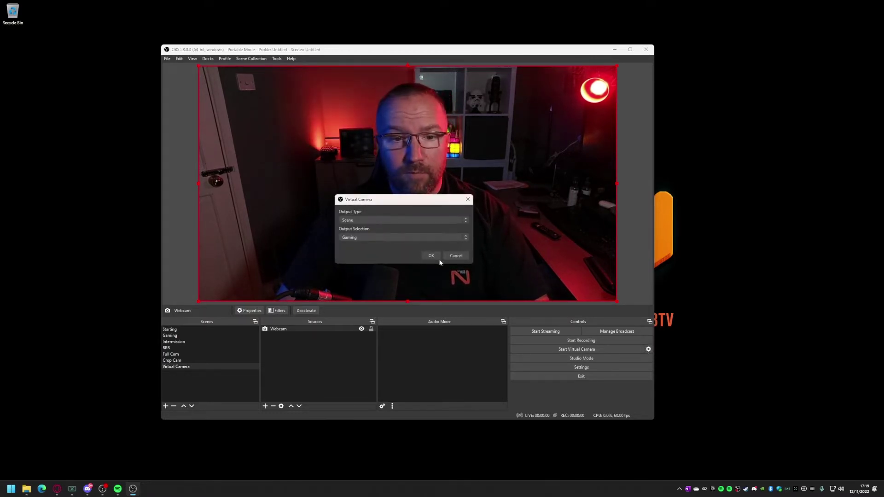
left_click(366, 220)
left_click(364, 234)
left_click(360, 238)
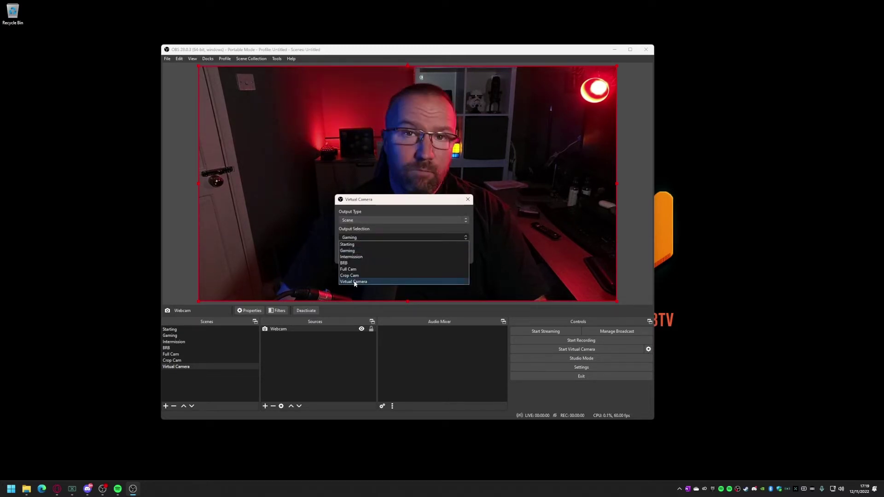
left_click(355, 283)
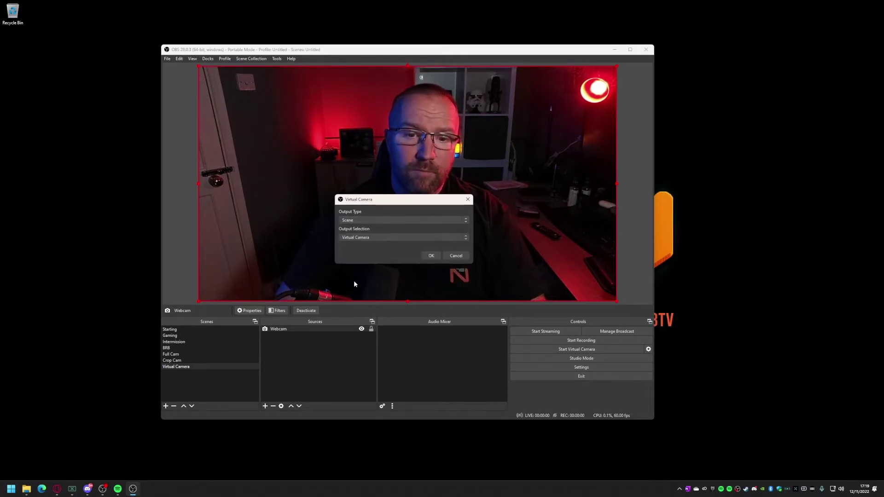
left_click(432, 255)
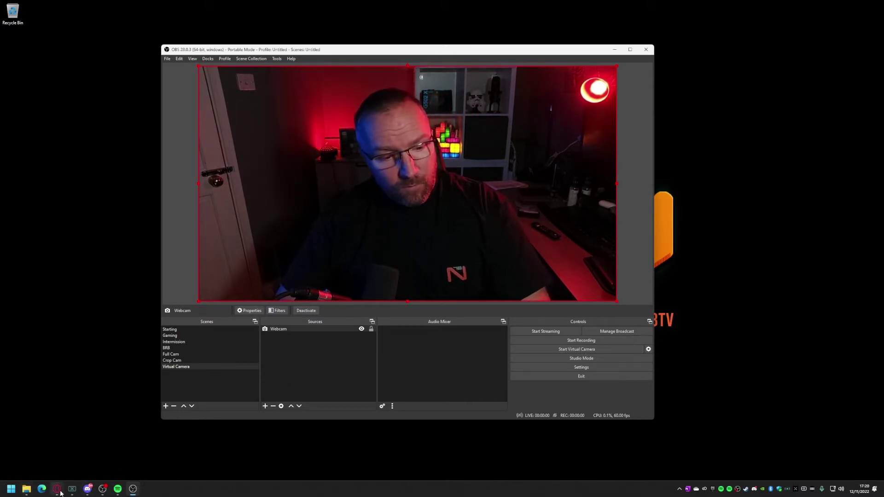
mouse_move(56, 488)
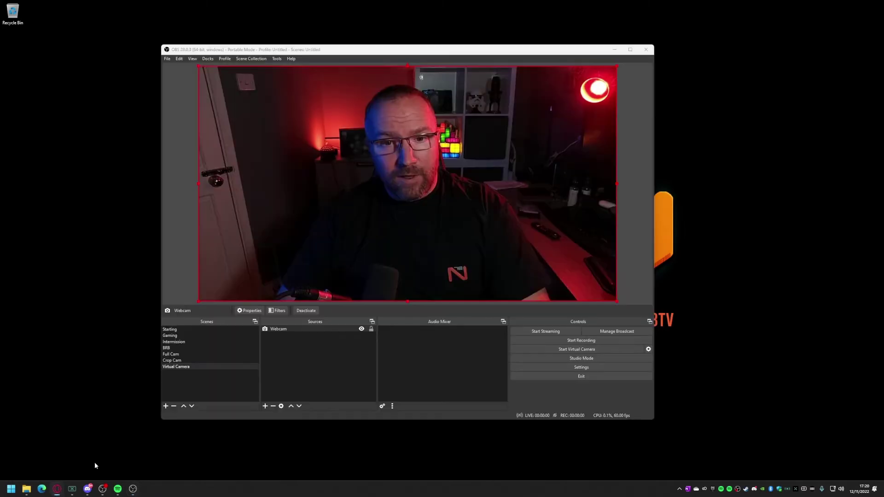
- Position the Twitch Guest Star window and check that OBS Virtual Camera is the chosen camera
left_click_drag(591, 112, 463, 159)
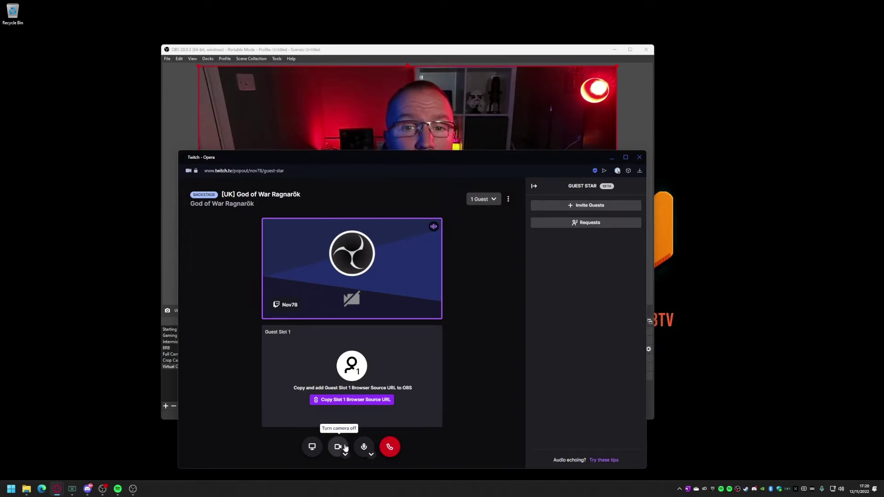
left_click_drag(426, 157, 428, 220)
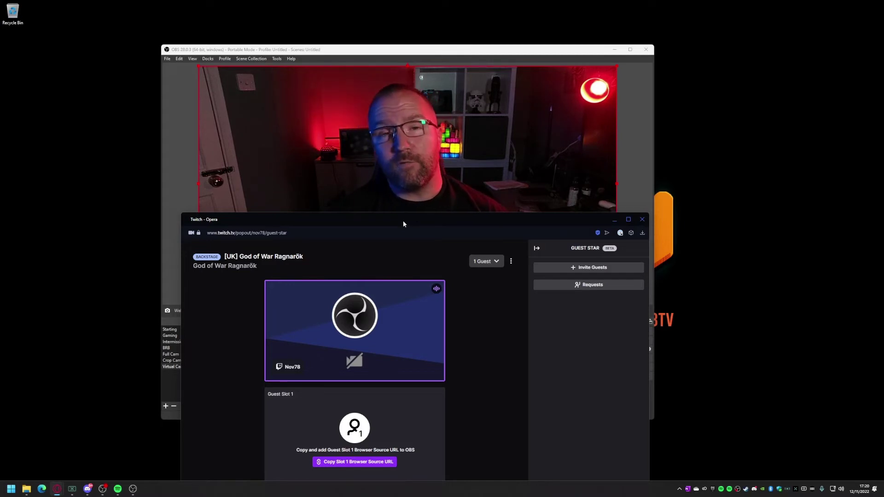
left_click_drag(363, 224, 687, 57)
left_click(650, 353)
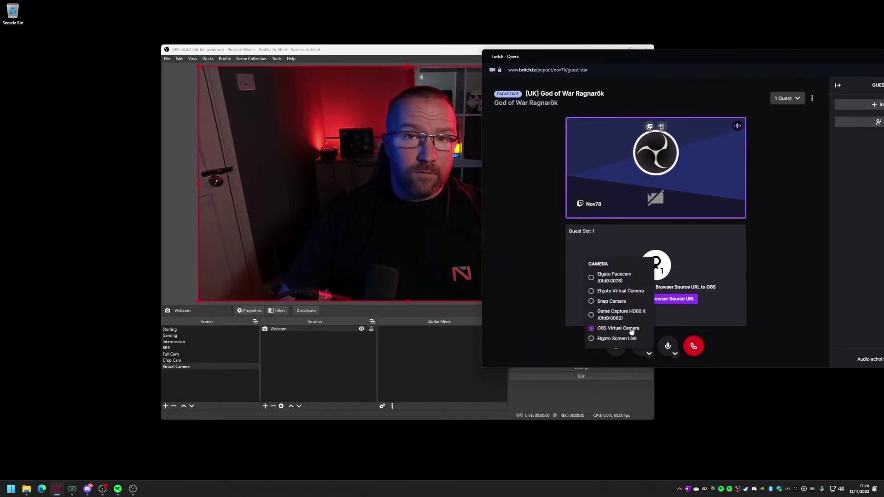
- Close the camera list and start the OBS virtual camera
left_click(551, 197)
left_click(528, 398)
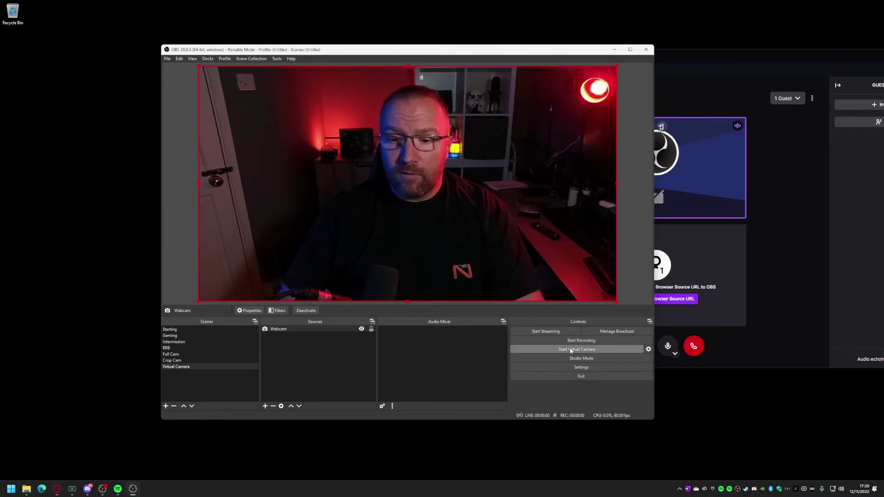
left_click(571, 350)
- Check the Twitch preview, then return to OBS with the Webcam source selected
left_click(817, 240)
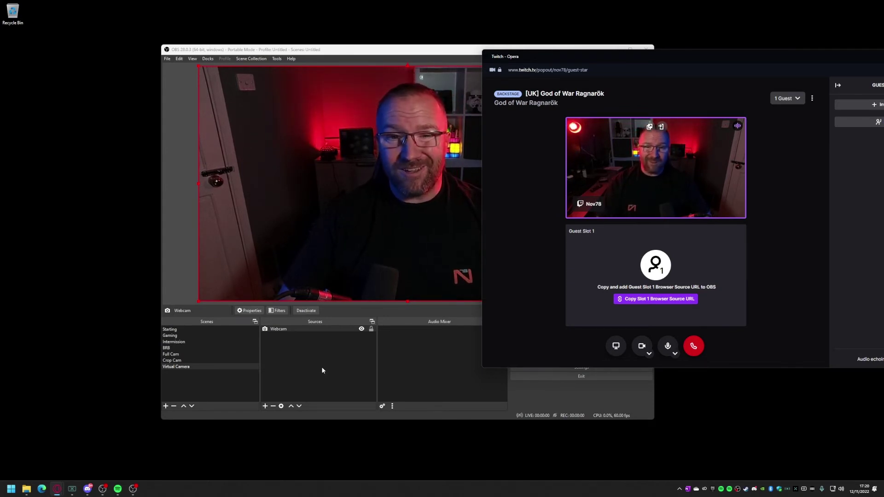
left_click(308, 361)
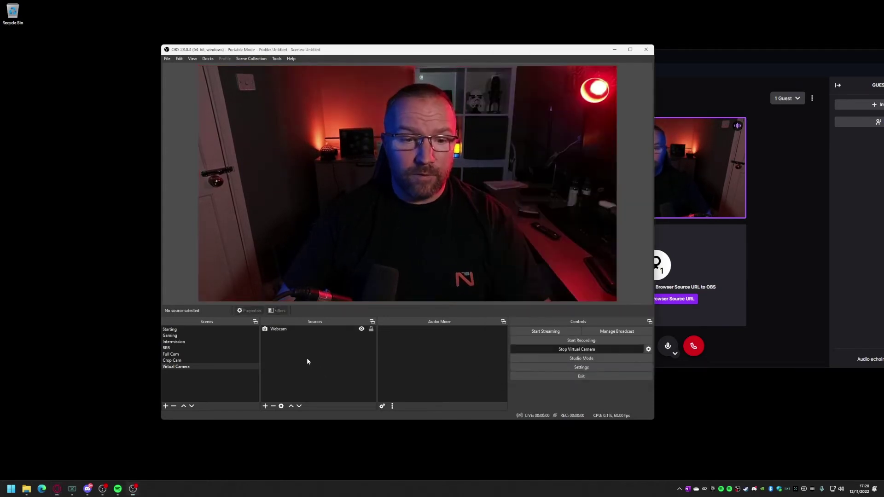
left_click(310, 329)
- Flip the Webcam source horizontally and check the mirrored feed in Twitch Guest Star
right_click(310, 330)
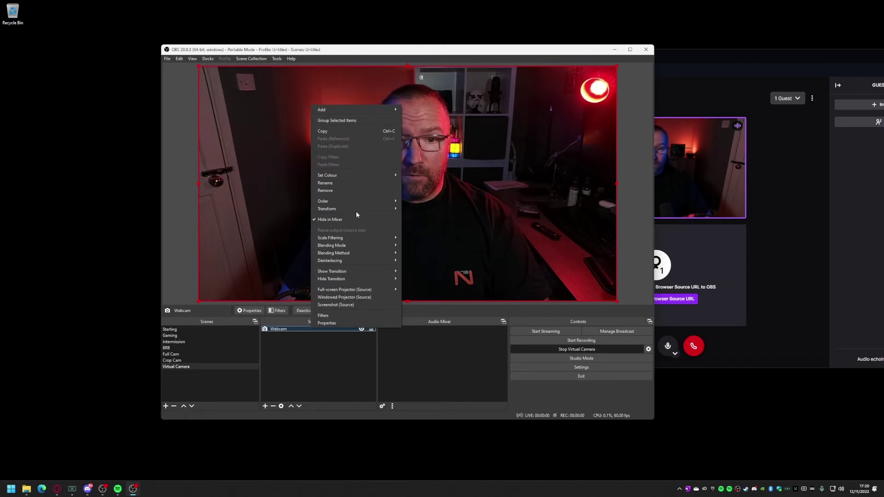
mouse_move(356, 208)
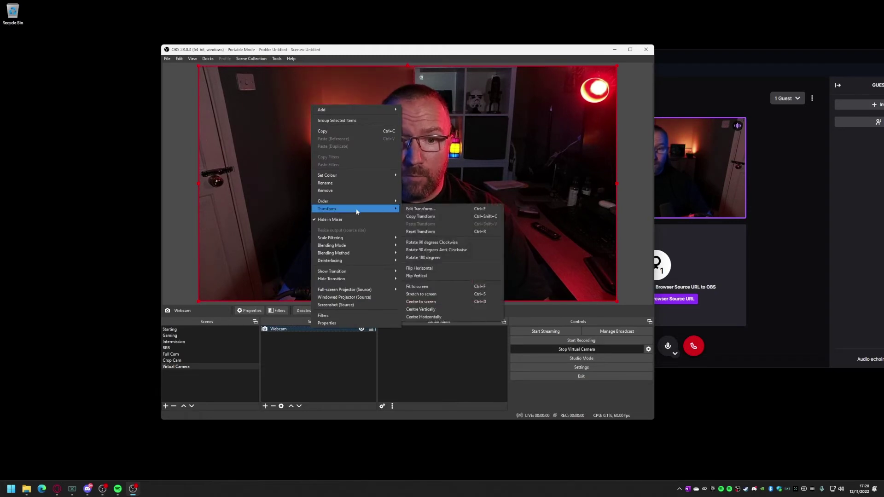
left_click(430, 268)
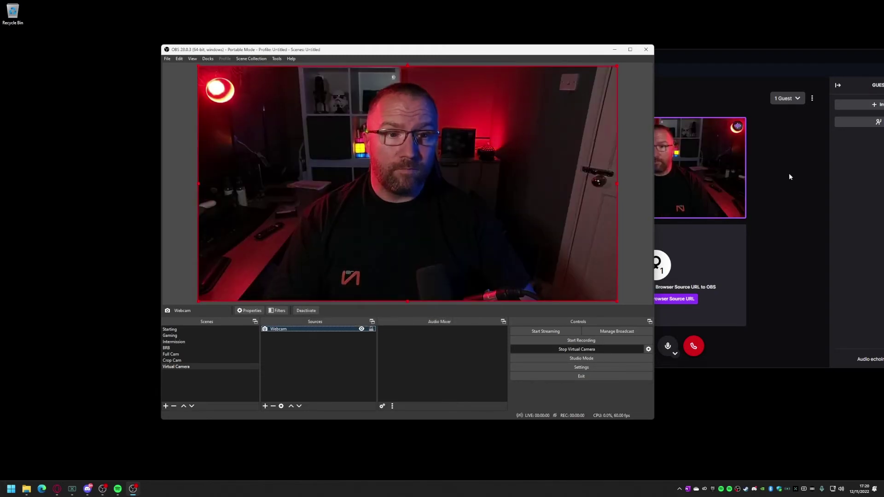
left_click(723, 56)
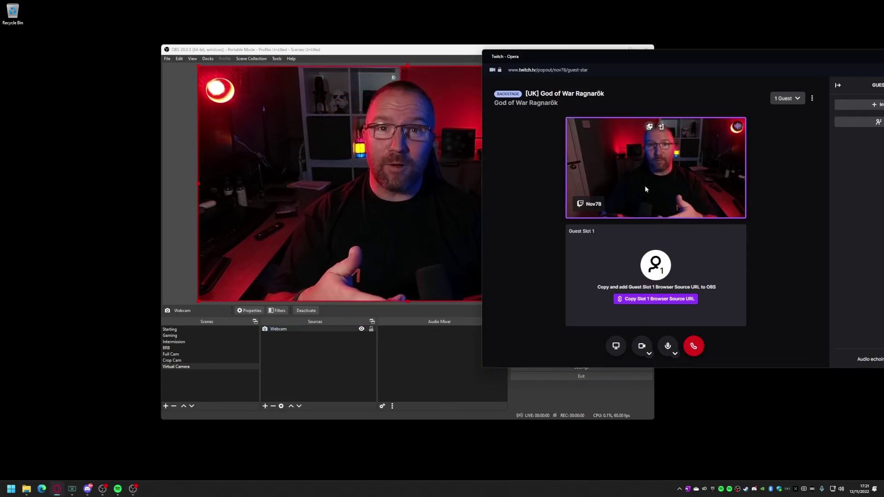
- Make Gaming the active OBS scene, moving the Twitch window higher along the way
left_click(177, 336)
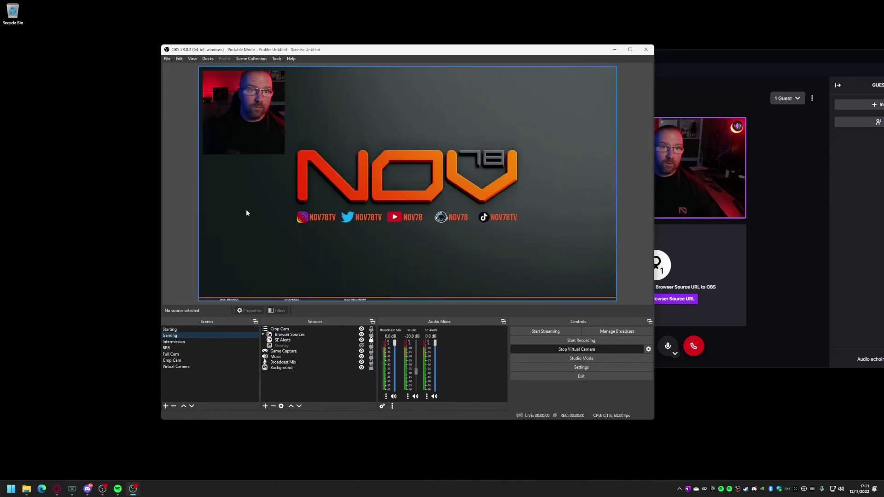
left_click_drag(712, 58, 671, 48)
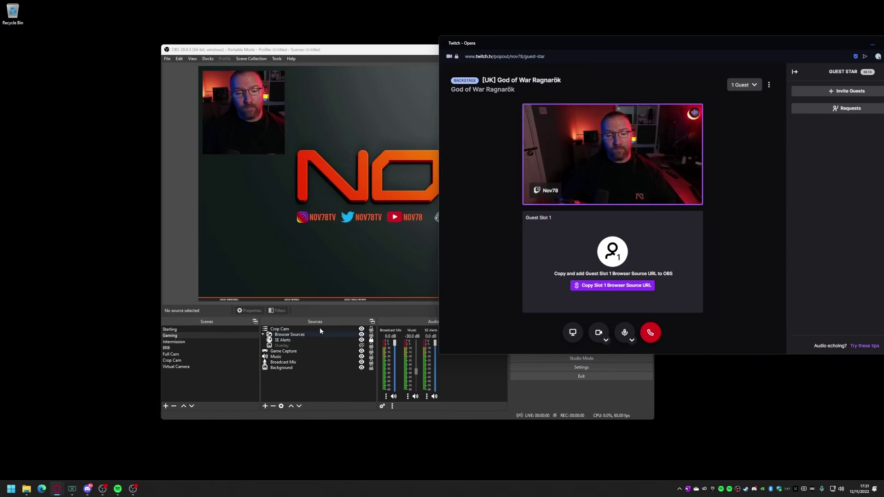
left_click(251, 387)
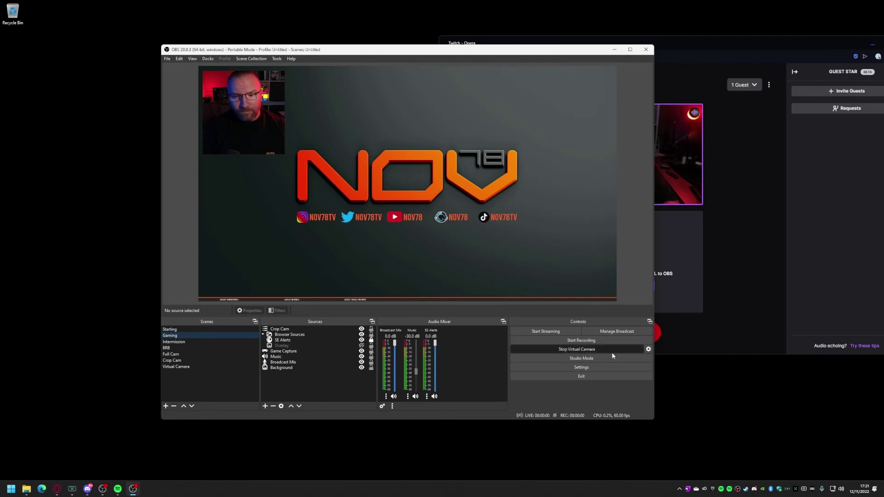
- Switch the virtual camera output to the Gaming scene and view it in Twitch Guest Star
left_click(648, 349)
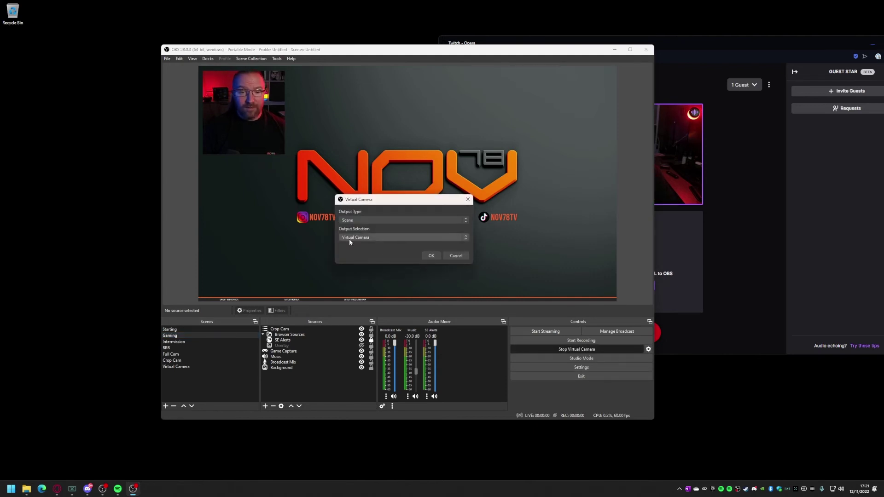
left_click(404, 238)
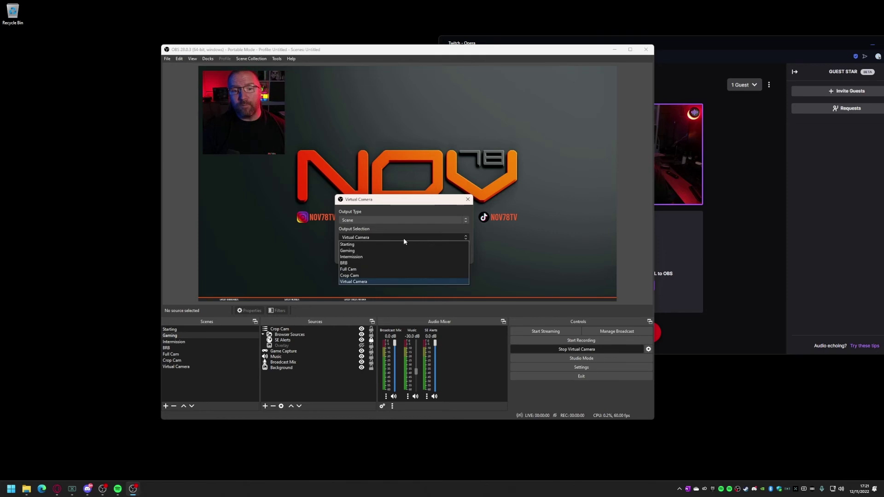
left_click(363, 252)
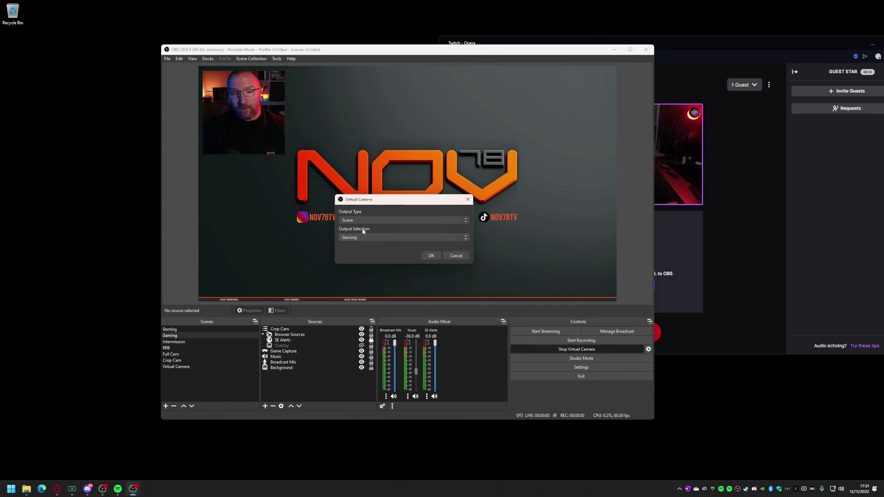
left_click(430, 256)
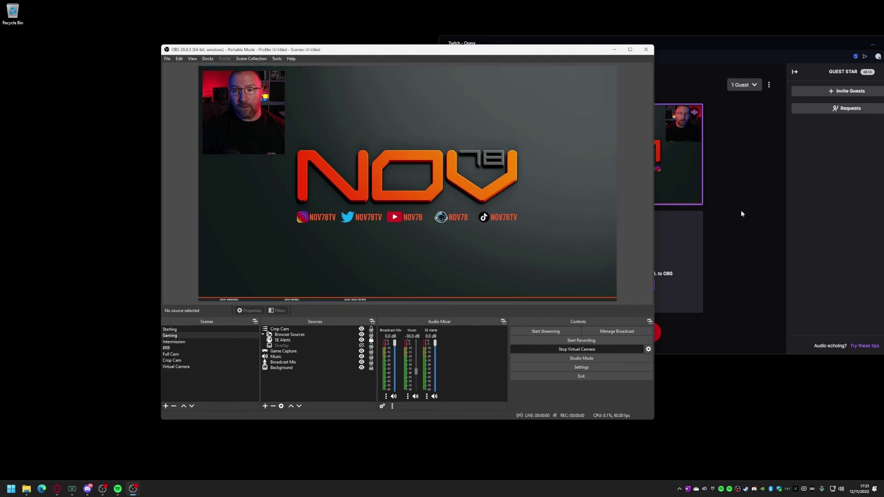
left_click(759, 207)
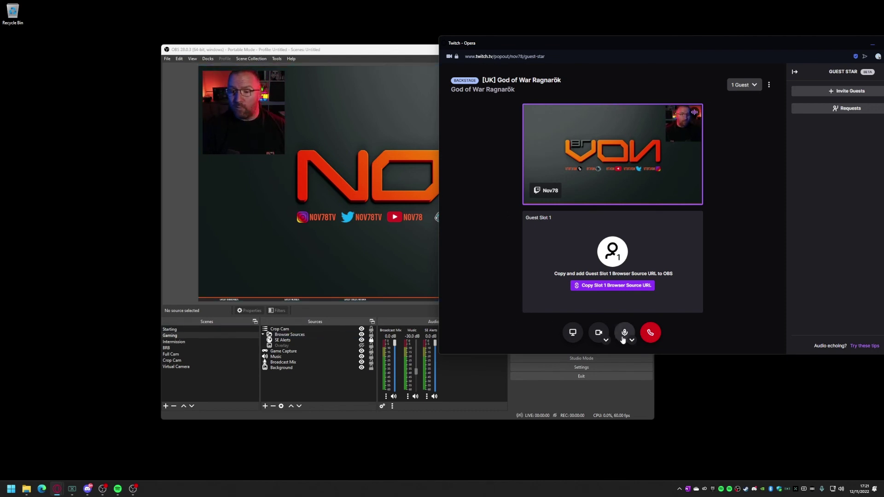
left_click(606, 340)
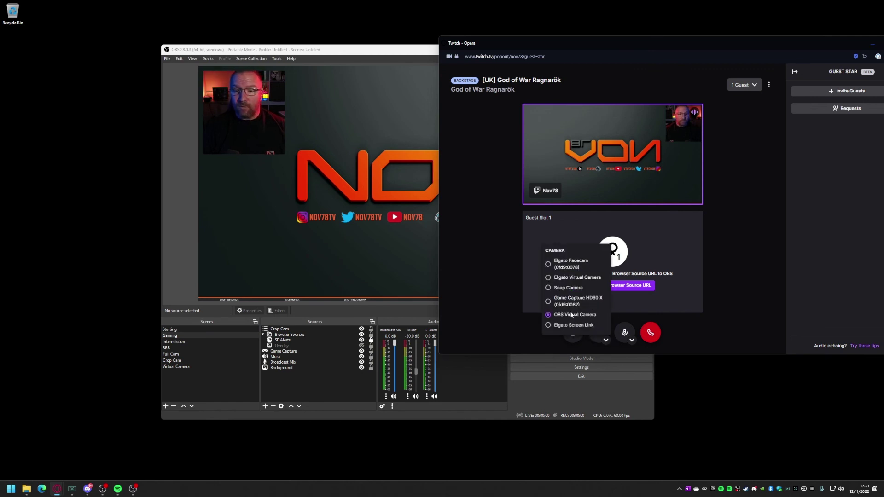
left_click(498, 308)
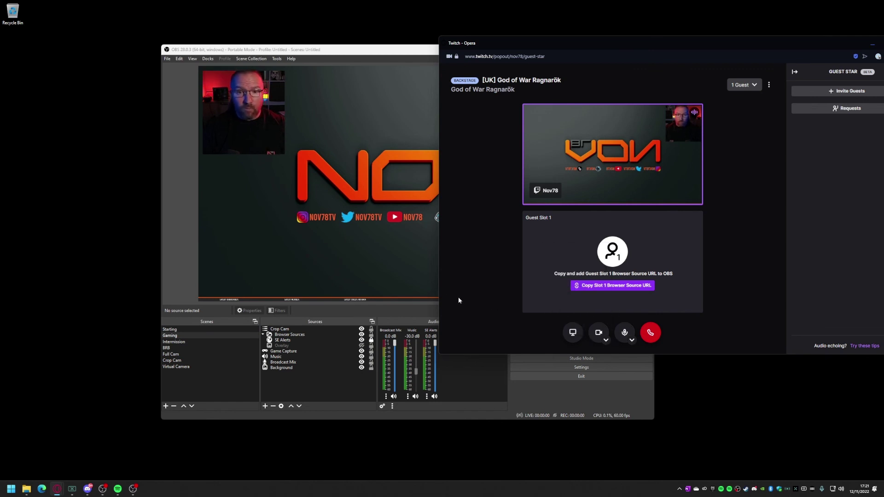
left_click(183, 217)
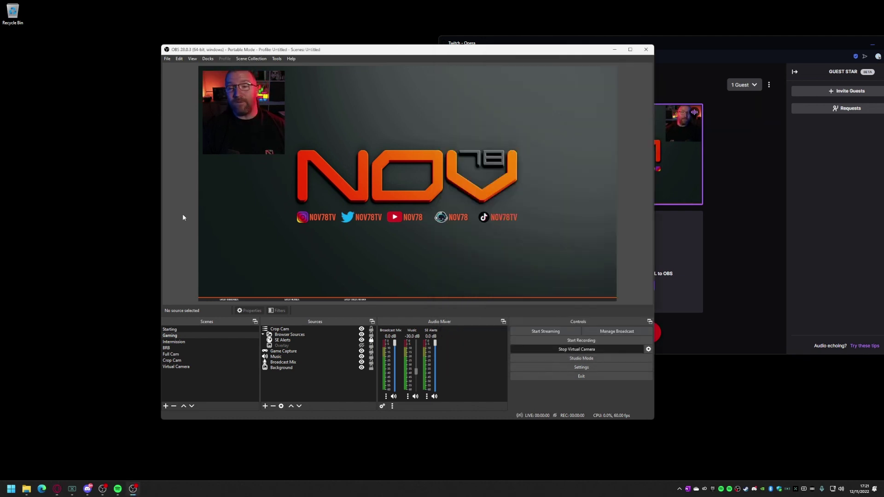